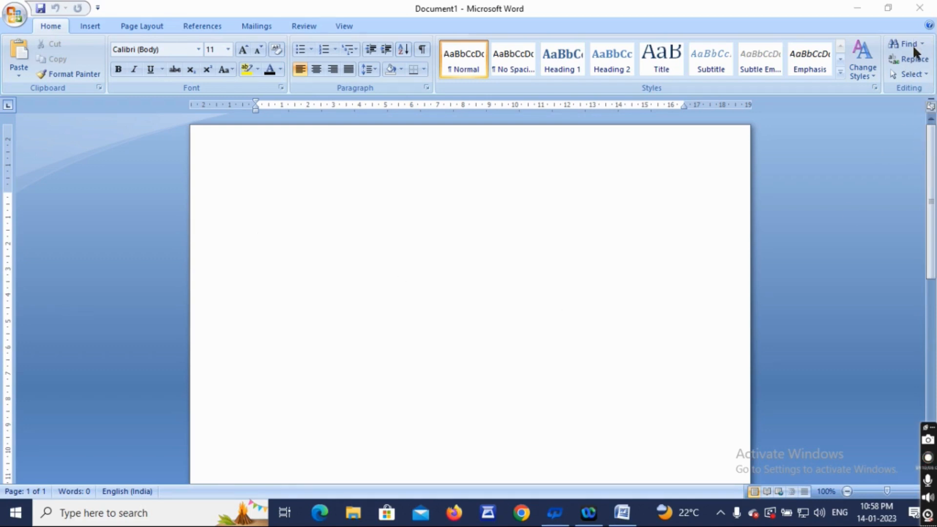
Step: Enter the line "Mukundapur Youth Computer Training Centre" at the start of the blank document
left_click(320, 213)
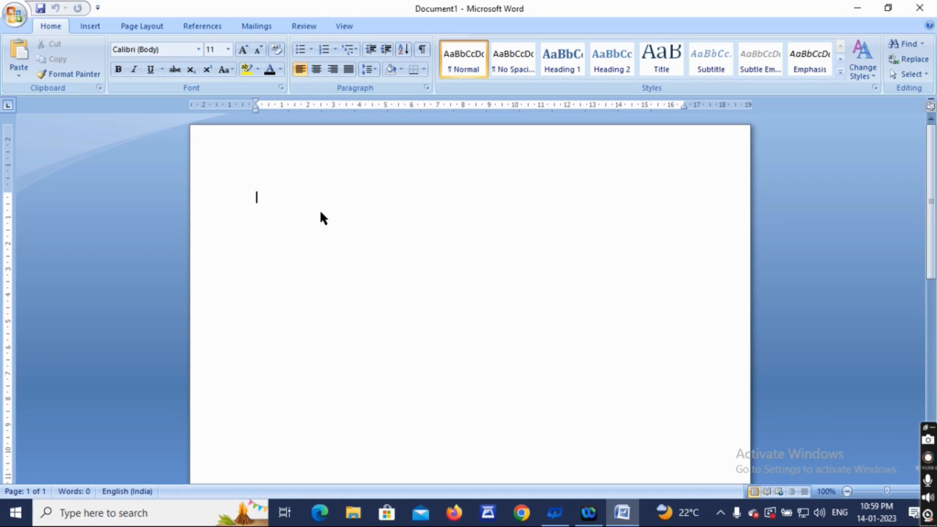
type("as")
key("BackSpace")
key("BackSpace")
type("m")
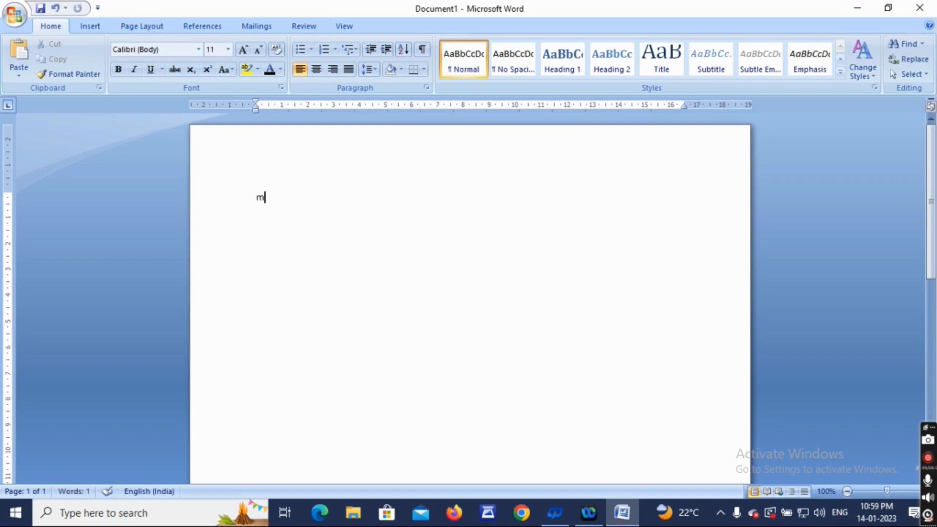
key("BackSpace")
type("m")
key("BackSpace")
type("Mukundapur Youth")
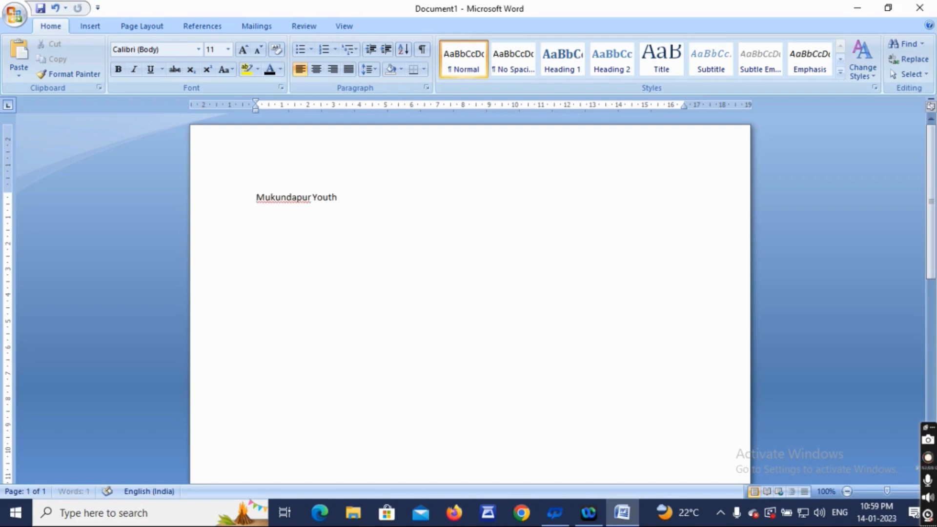
type(" Computer Tr")
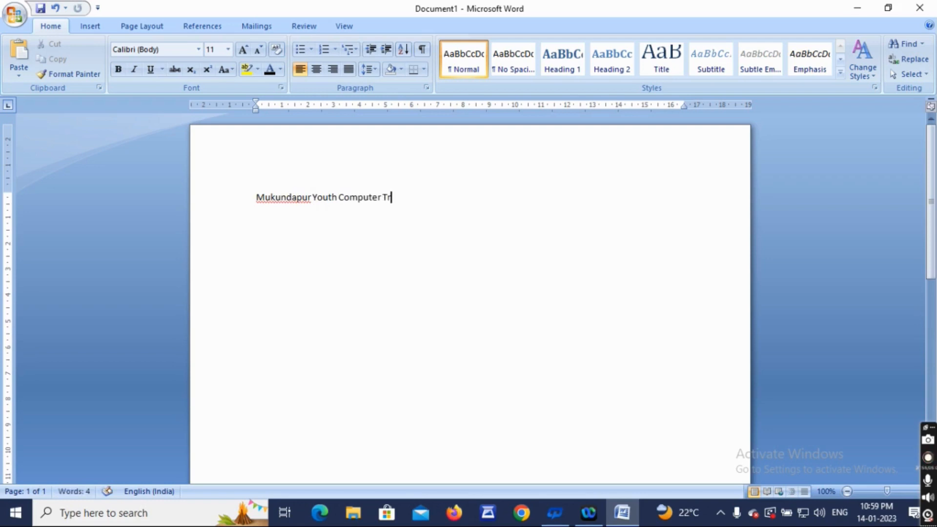
type("aining")
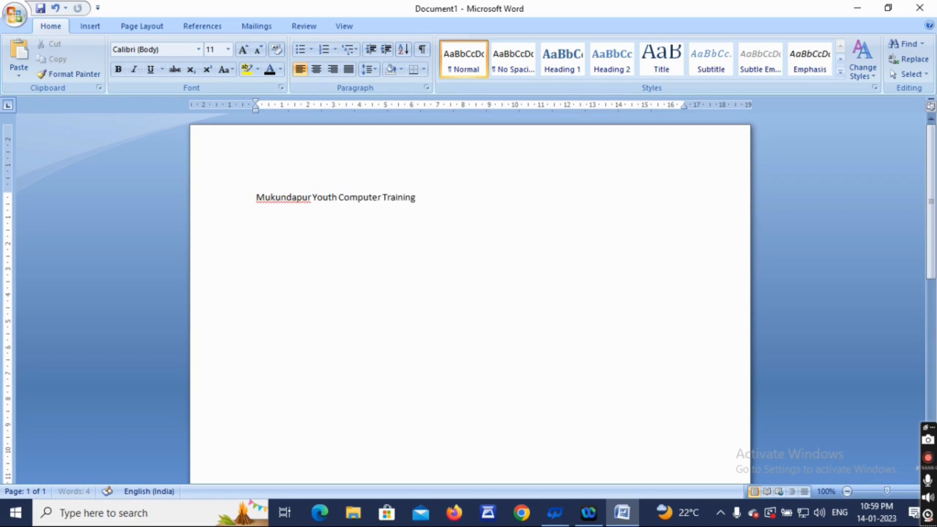
type(" Centre")
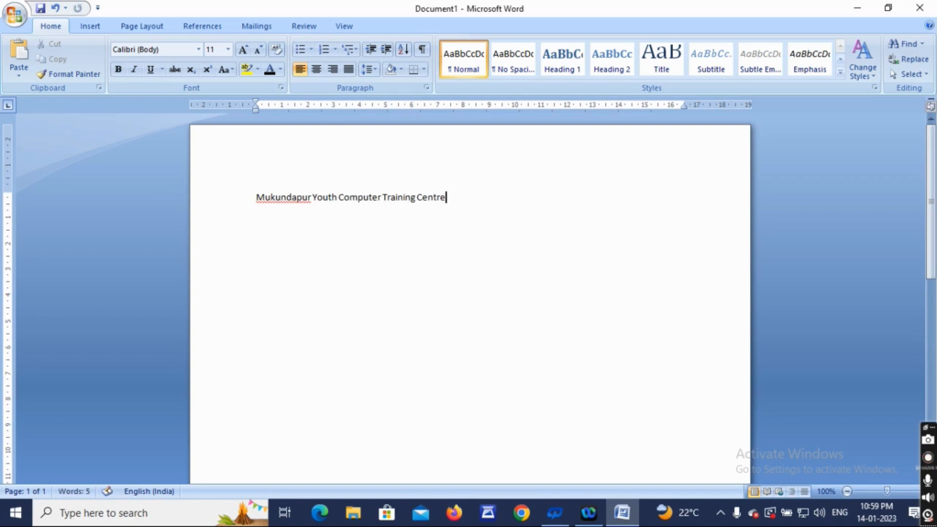
Step: Make the "Mukundapur Youth Computer Training Centre" line bold and set its font size to 14
left_click_drag(477, 194, 230, 199)
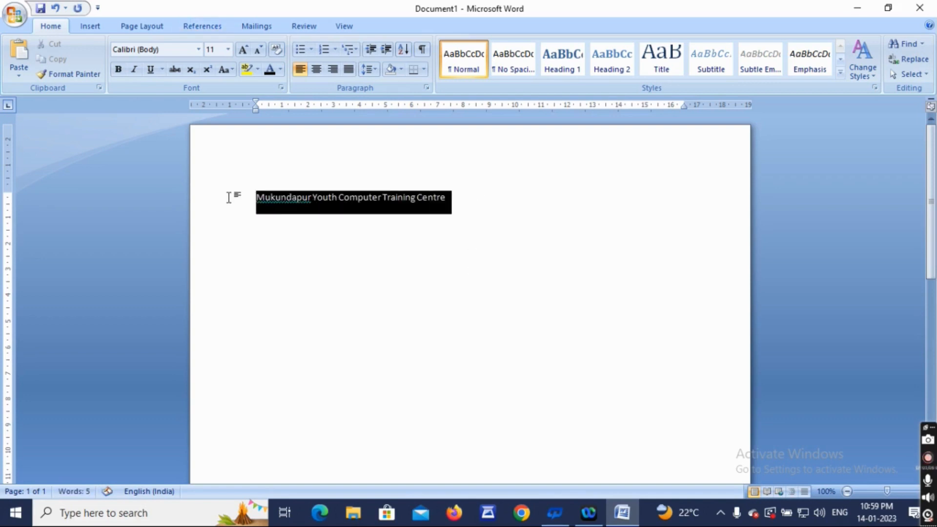
left_click(118, 70)
left_click(228, 50)
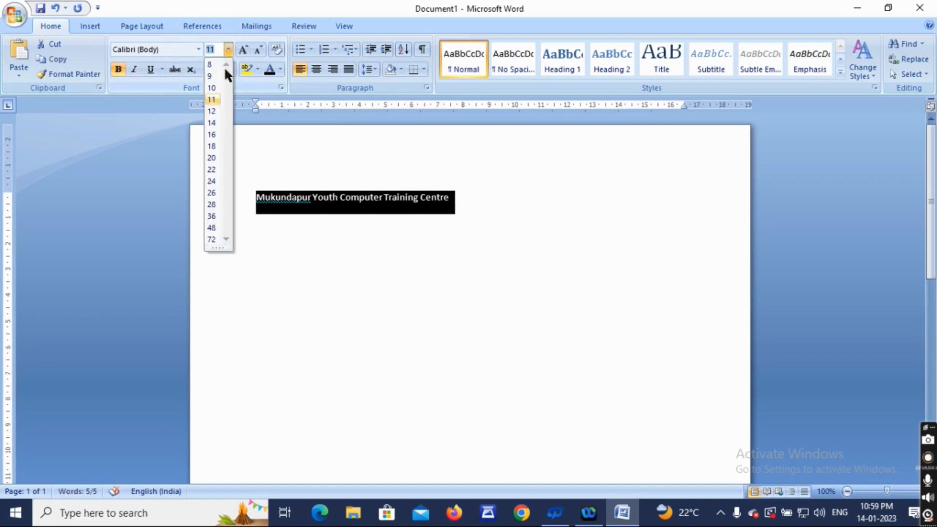
left_click(215, 123)
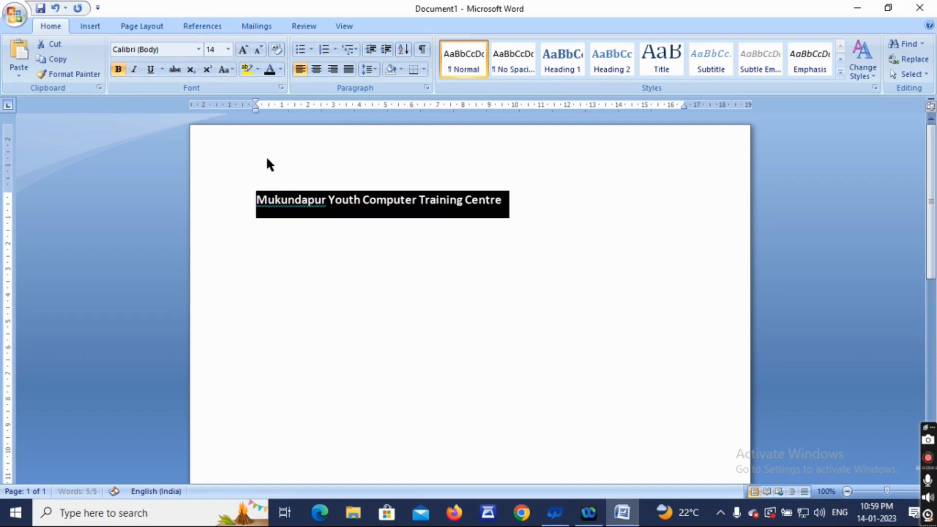
Step: Copy the formatted line and paste it repeatedly below itself until the document fills 12 pages
left_click(546, 202)
left_click(205, 202)
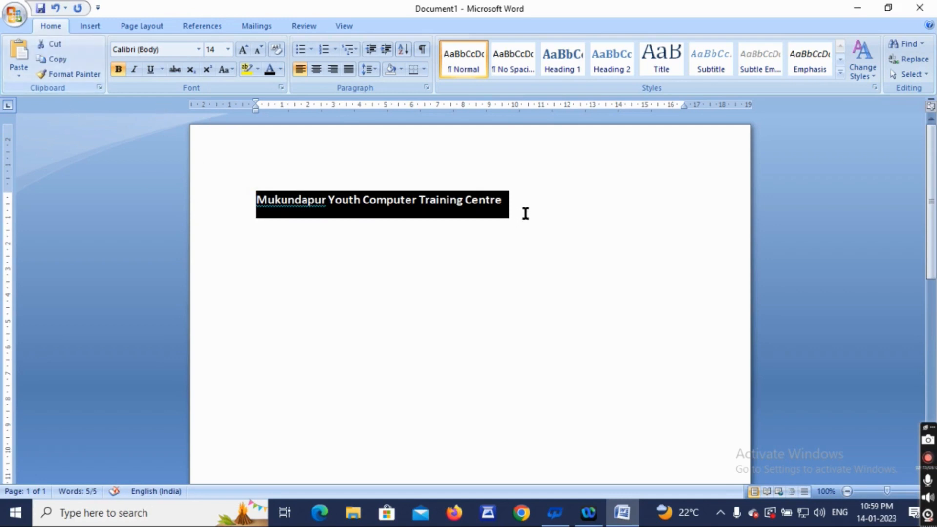
left_click(546, 211)
key("Return")
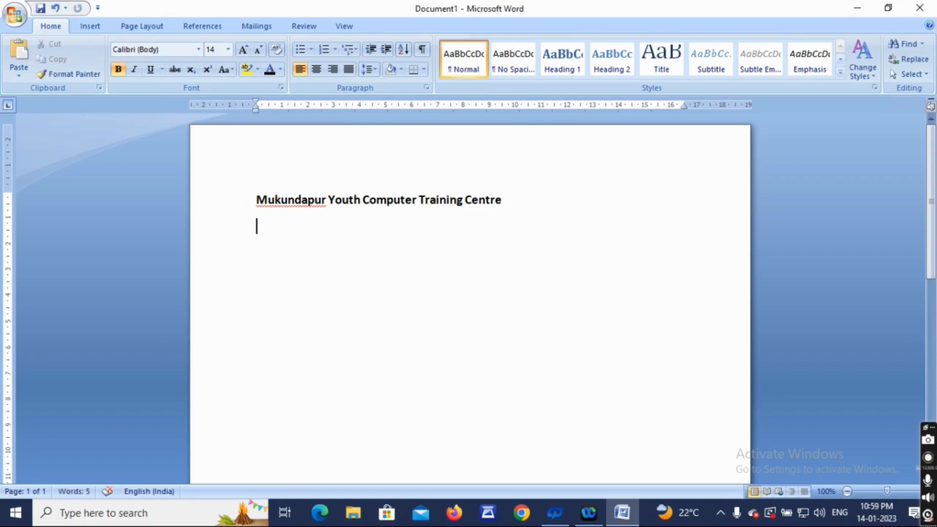
key("ctrl+v")
key("ctrl+v")
key("ctrl+v")
key("ctrl+v")
key("ctrl+v")
key("ctrl+v")
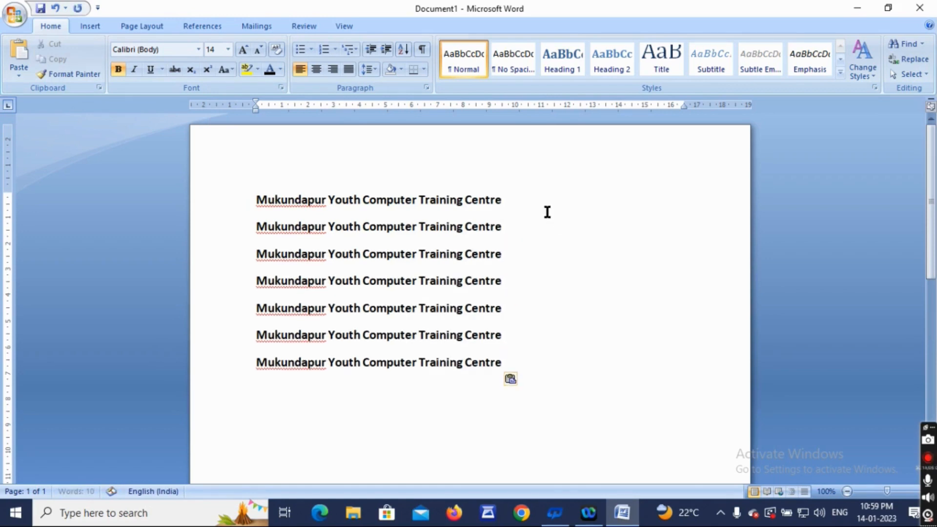
key("ctrl+v")
key("ctrl+v")
key("ctrl+v")
key("ctrl+v")
key("ctrl+v")
key("ctrl+v")
key("ctrl+v")
key("ctrl+v")
key("ctrl+v")
key("ctrl+v")
key("ctrl+v")
key("ctrl+v")
key("ctrl+v")
key("ctrl+v")
key("ctrl+v")
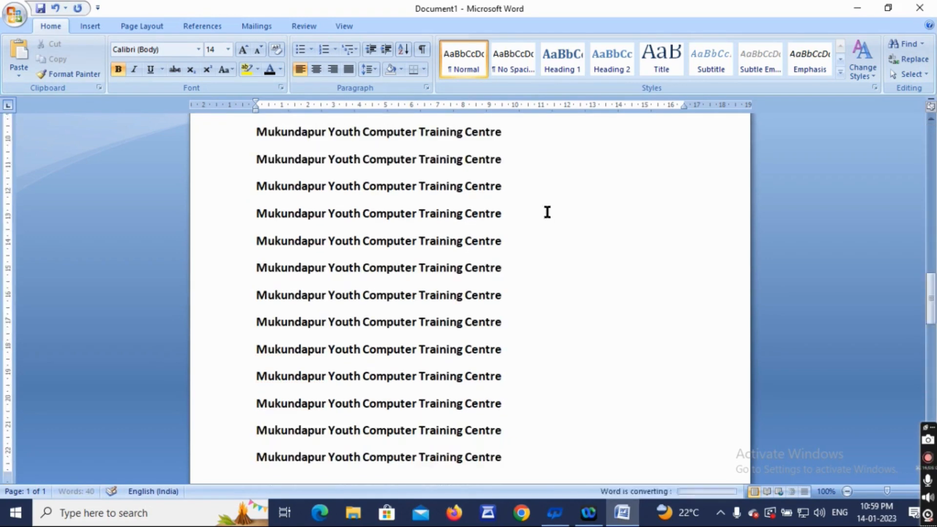
key("ctrl+v")
key("ctrl+v")
key("ctrl+v")
key("ctrl+v")
key("ctrl+v")
key("ctrl+v")
key("ctrl+v")
key("ctrl+v")
key("ctrl+v")
key("ctrl+v")
key("ctrl+v")
key("ctrl+v")
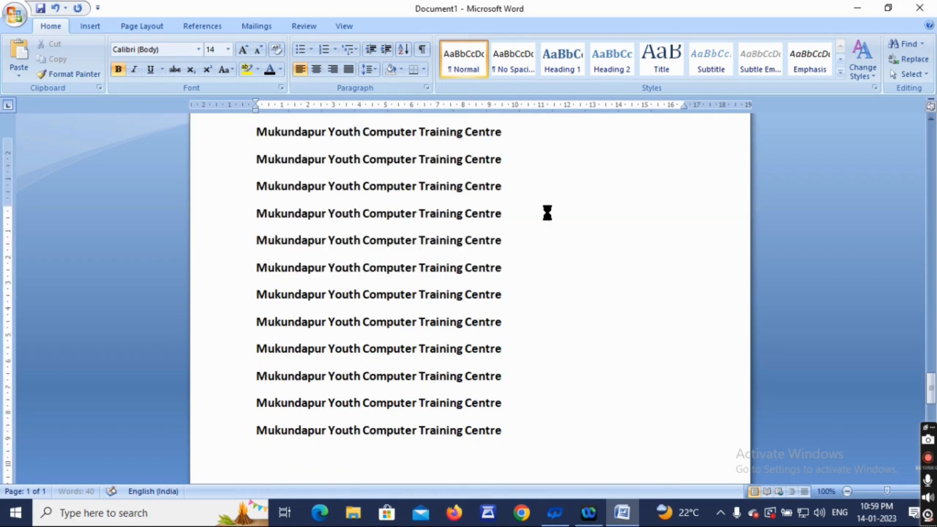
key("ctrl+v")
key("ctrl+v")
key("ctrl+v")
key("ctrl+v")
key("ctrl+v")
key("ctrl+v")
key("ctrl+v")
key("ctrl+v")
key("ctrl+v")
key("ctrl+v")
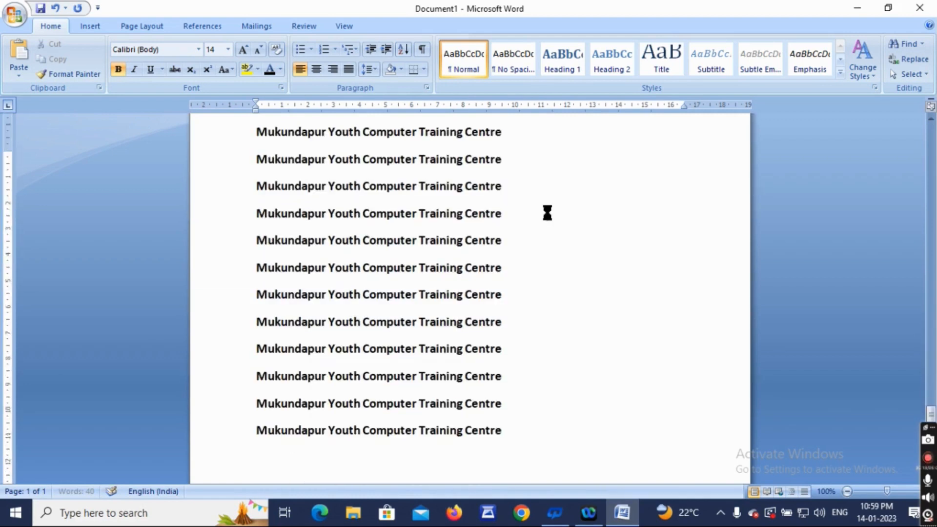
key("ctrl+v")
key("ctrl+v")
key("ctrl+v")
key("ctrl+v")
key("ctrl+v")
key("ctrl+v")
key("ctrl+v")
key("ctrl+v")
key("ctrl+v")
key("ctrl+v")
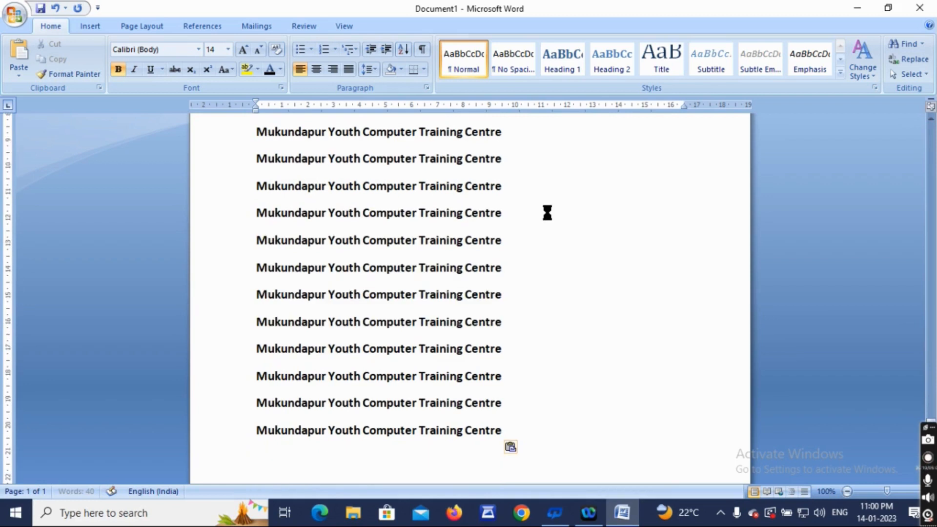
key("ctrl+v")
key("ctrl+v")
key("ctrl+v")
key("ctrl+v")
Step: Find the word "Centre" and apply reading highlight to all its occurrences in the document
scroll(925, 217, "up", 5)
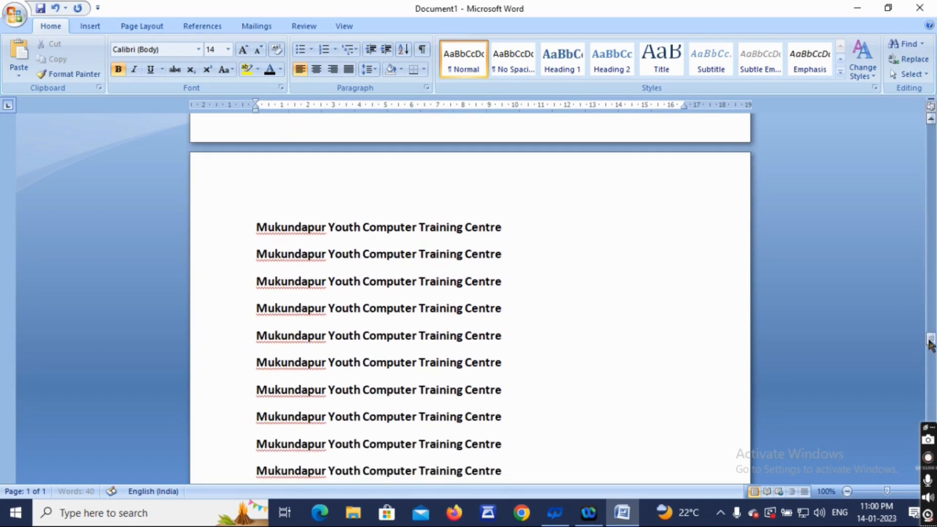
left_click_drag(931, 355, 932, 154)
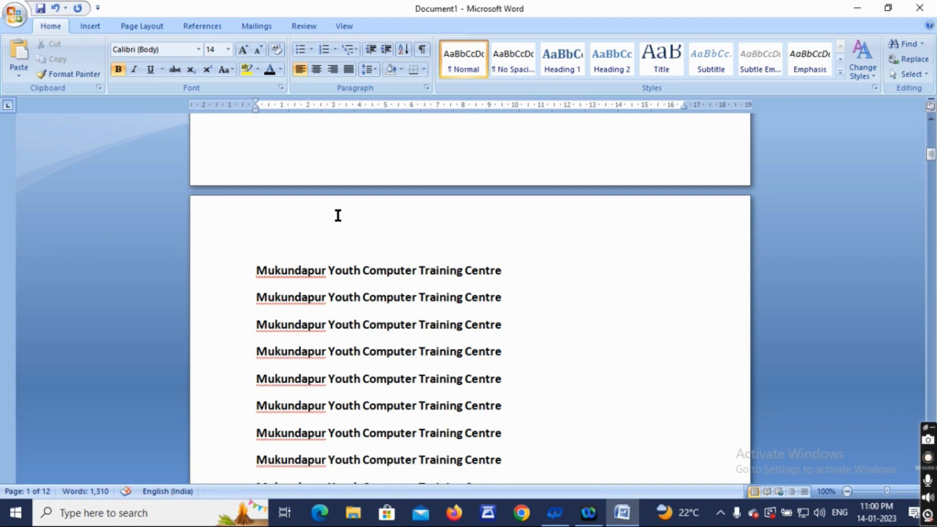
left_click(903, 44)
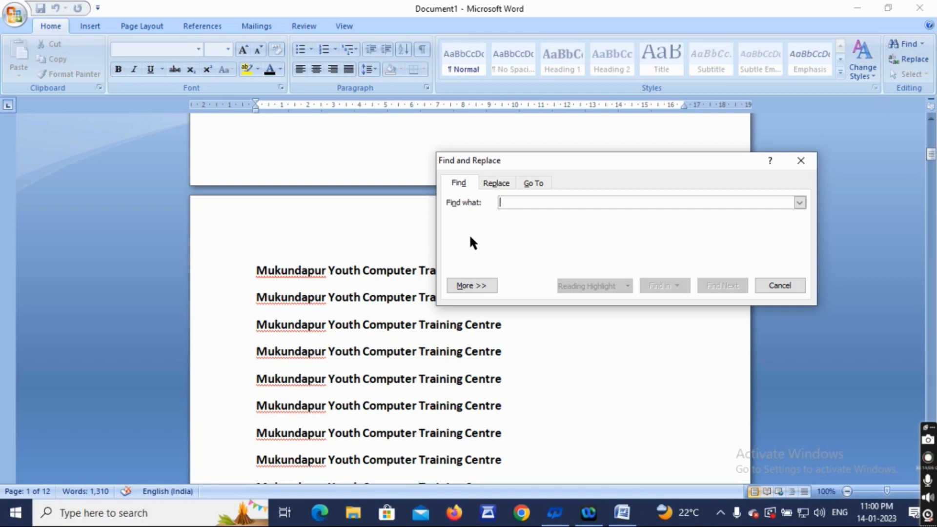
type("Ce")
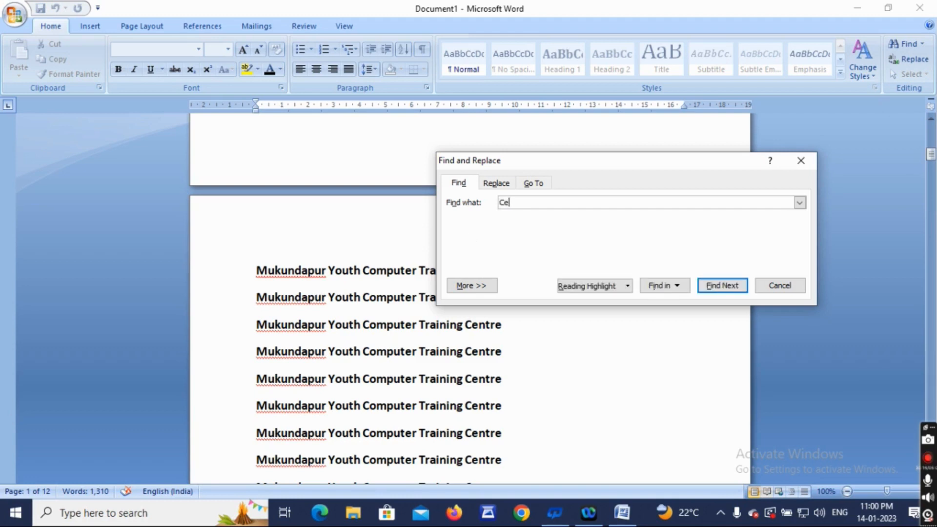
type("ntre")
left_click(627, 287)
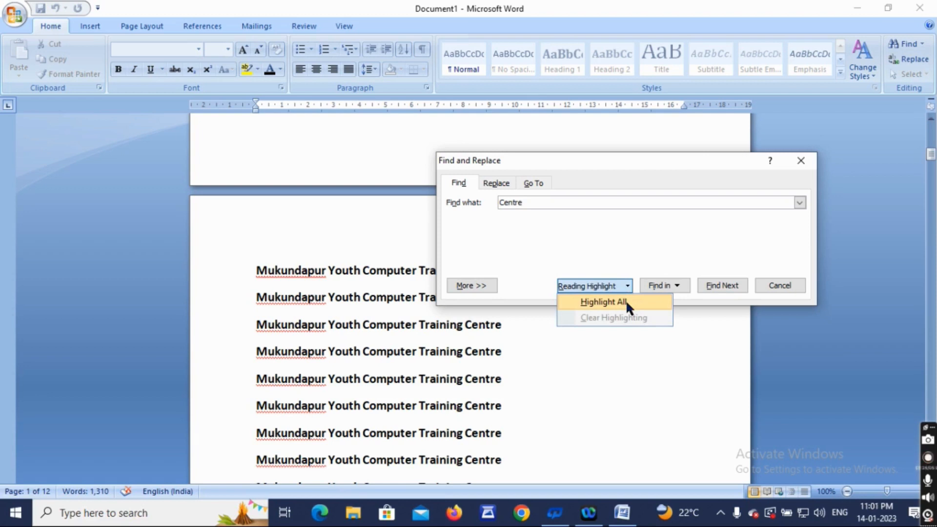
left_click(627, 303)
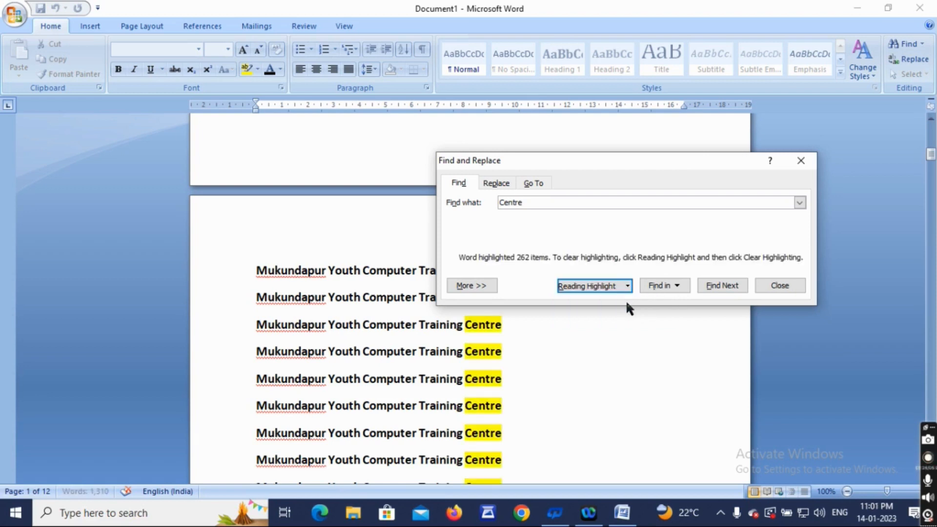
left_click(792, 286)
Step: Review the highlighted occurrences of "Centre" across the document's pages and return to the first page
scroll(644, 319, "down", 10)
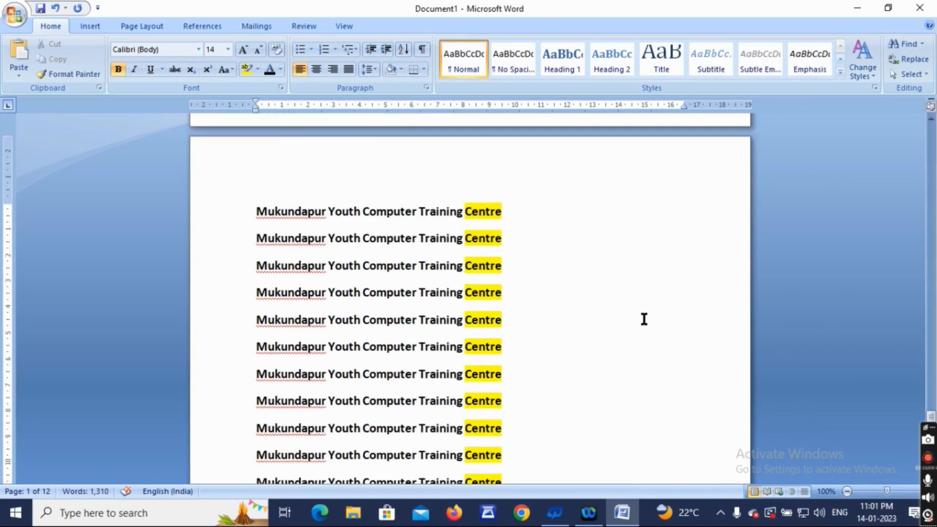
scroll(644, 319, "down", 3)
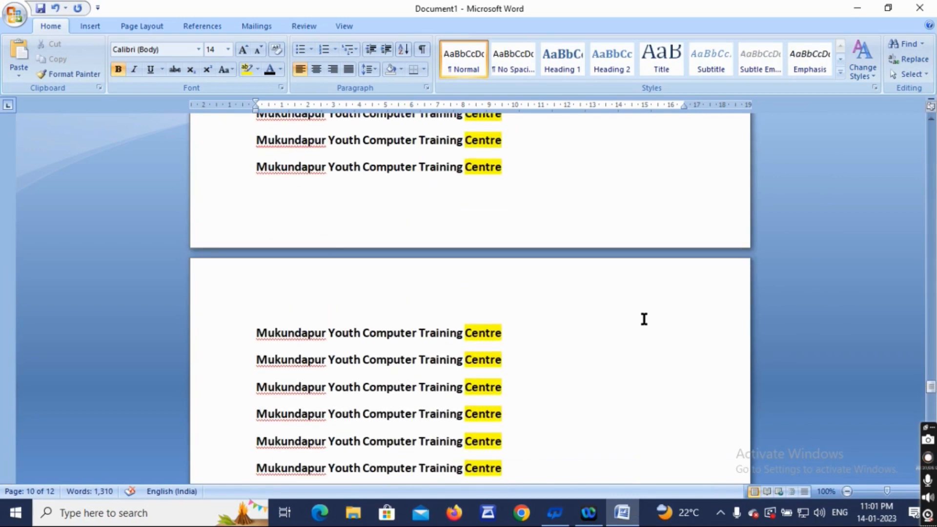
scroll(645, 319, "up", 9)
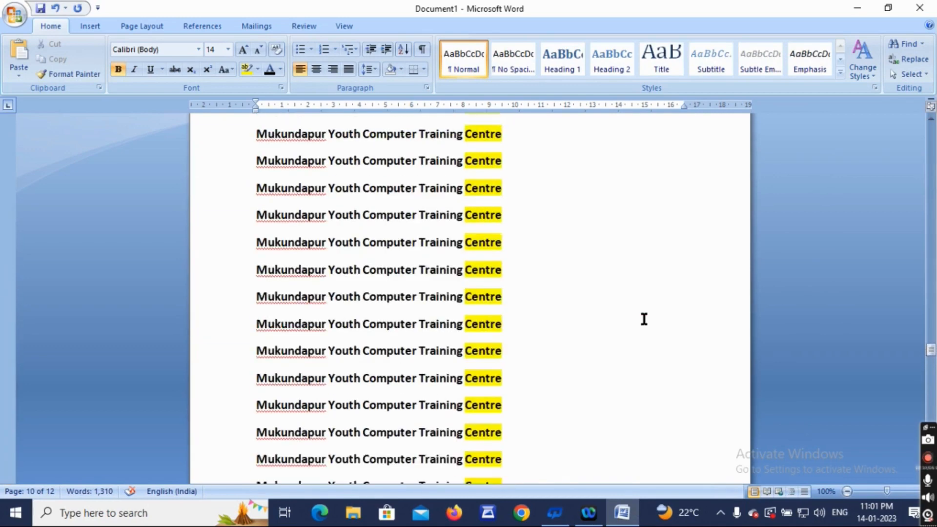
scroll(645, 319, "up", 10)
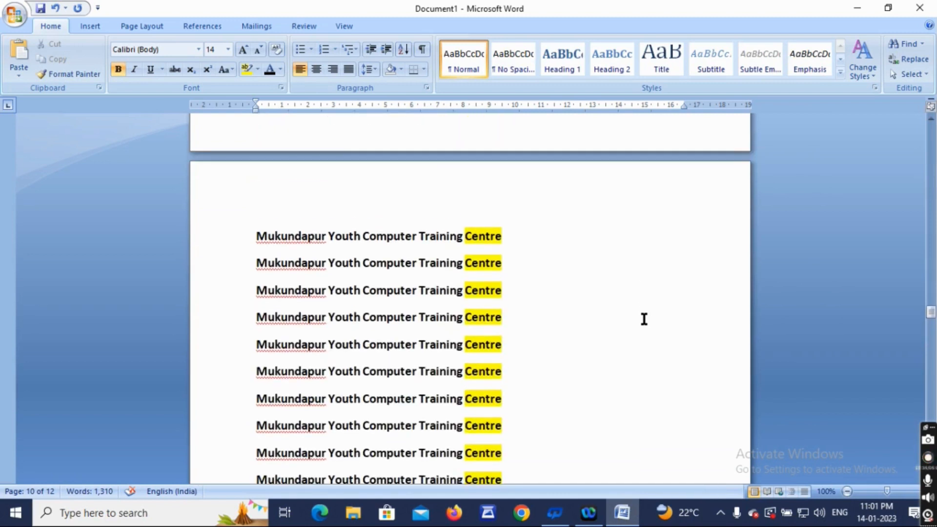
scroll(644, 319, "up", 5)
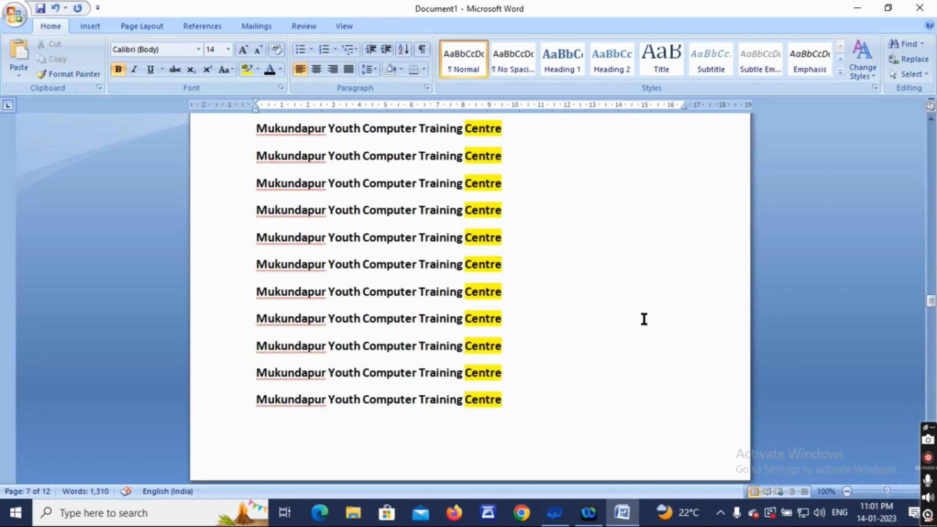
left_click_drag(931, 301, 932, 135)
left_click(517, 246)
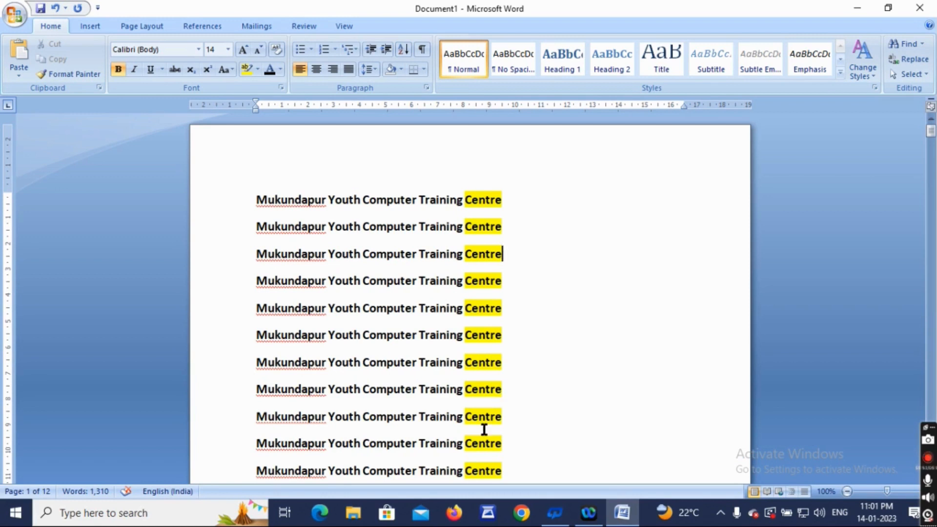
Step: Replace all occurrences of "Centre" with "Institute" throughout the document
left_click(909, 59)
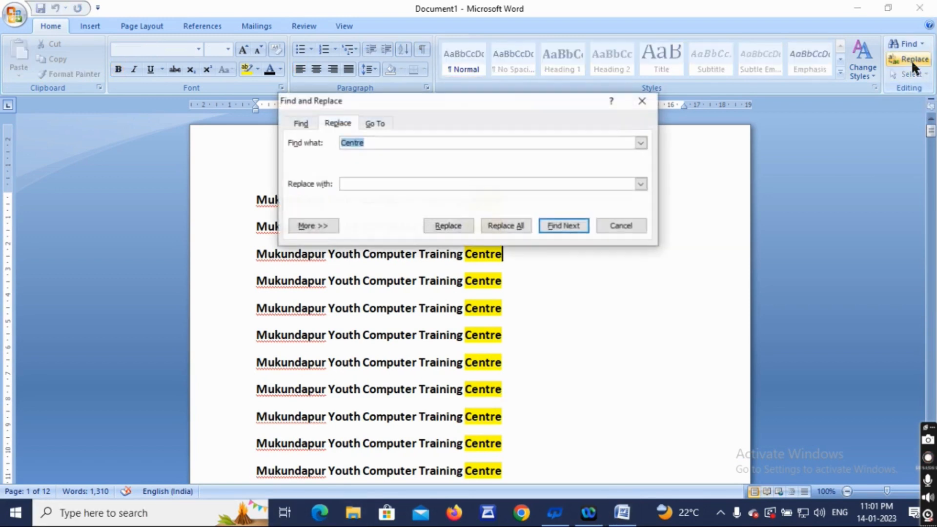
left_click(349, 185)
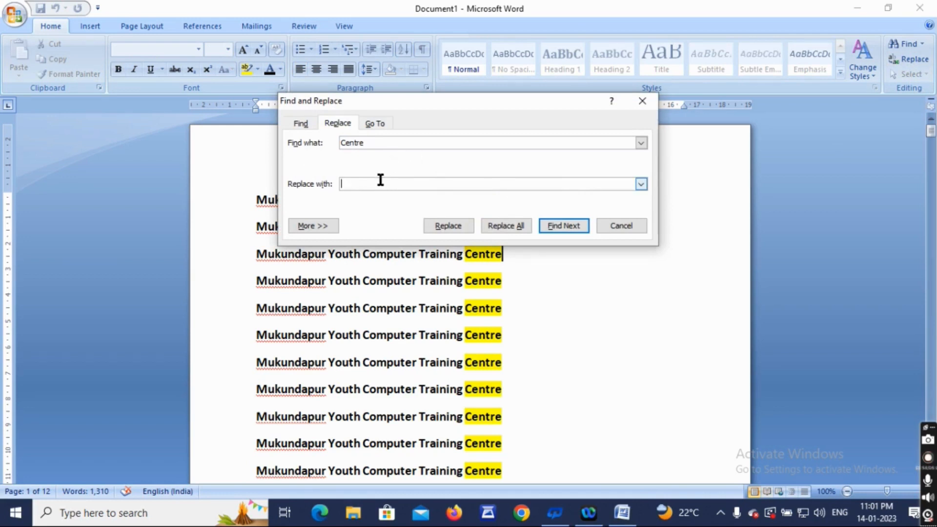
type("Institute")
left_click(515, 227)
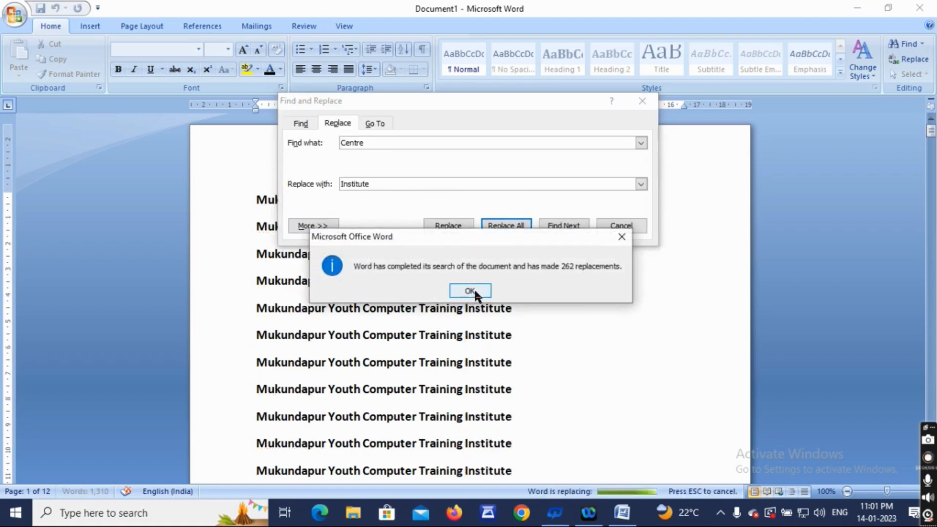
left_click(470, 290)
left_click(621, 226)
scroll(581, 357, "down", 3)
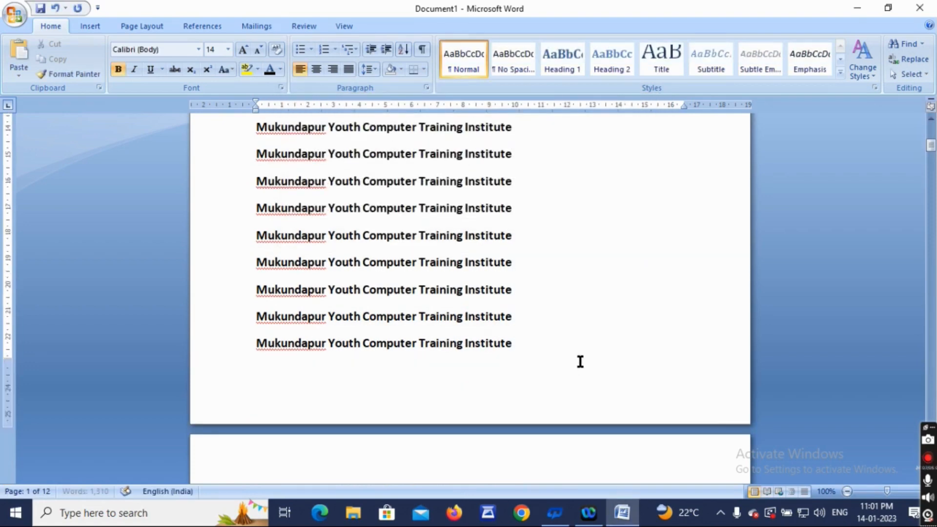
scroll(580, 362, "down", 15)
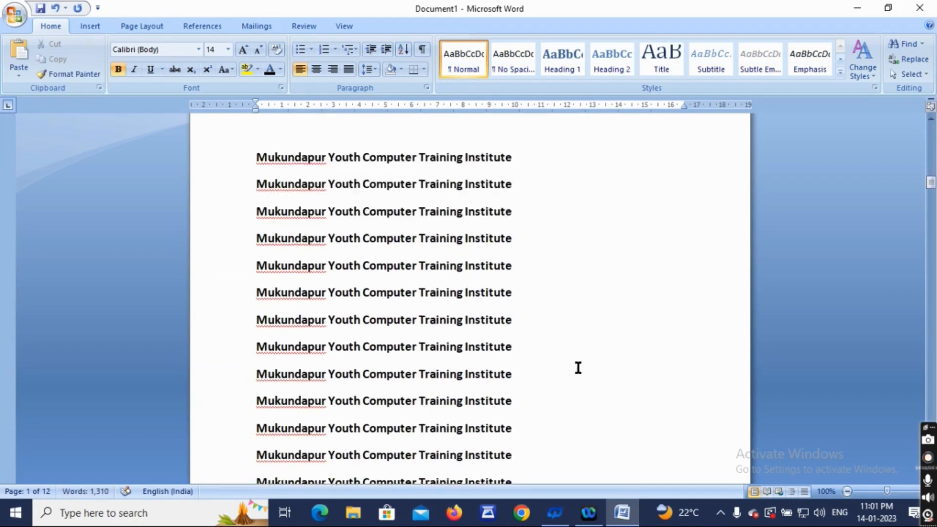
scroll(579, 368, "down", 10)
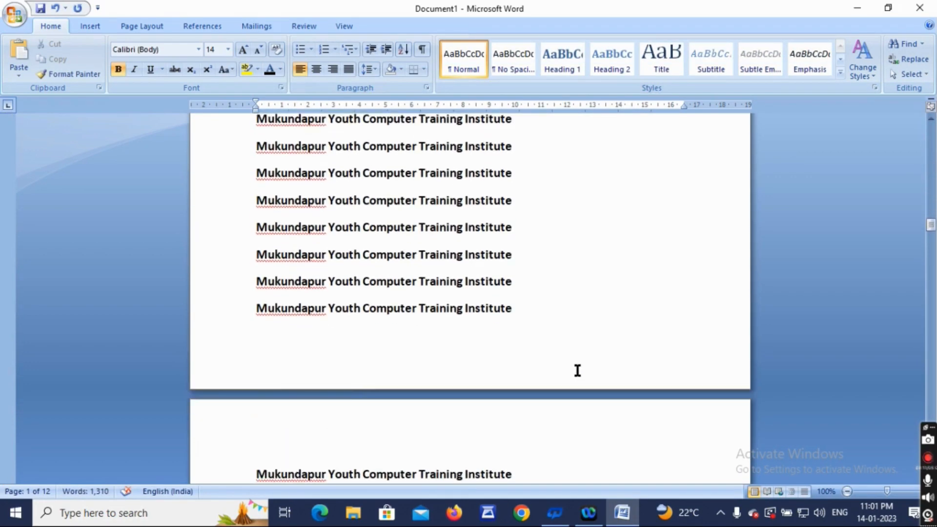
scroll(577, 371, "down", 15)
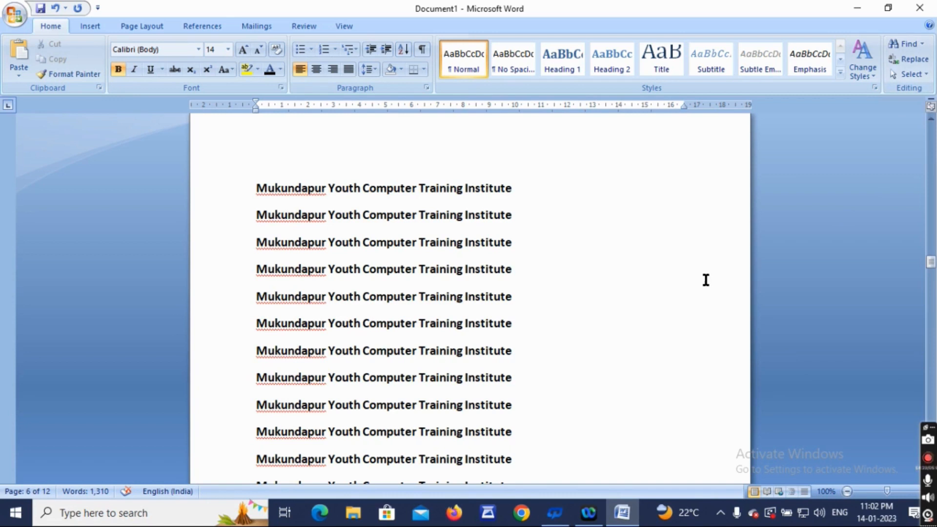
Step: Find the word "Institute" and apply reading highlight to all its occurrences in the document
left_click(904, 45)
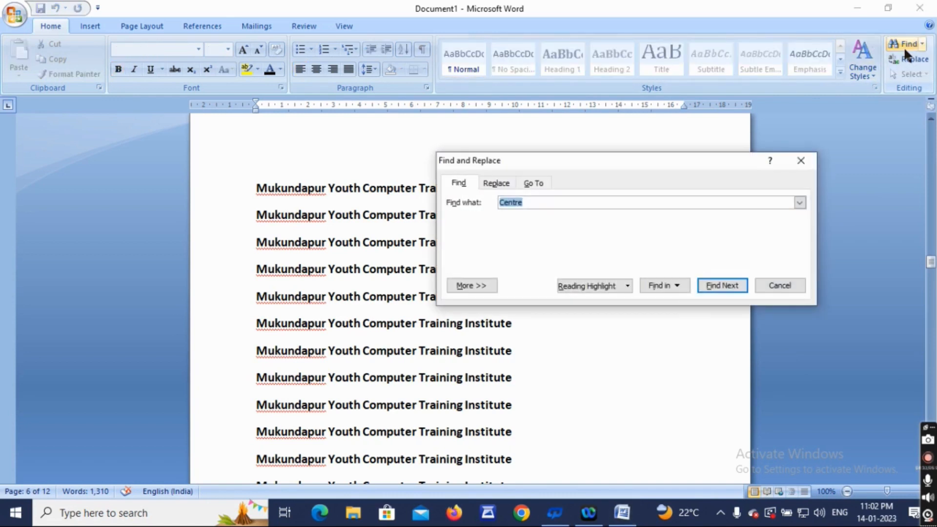
type("Institute")
left_click(617, 285)
left_click(602, 301)
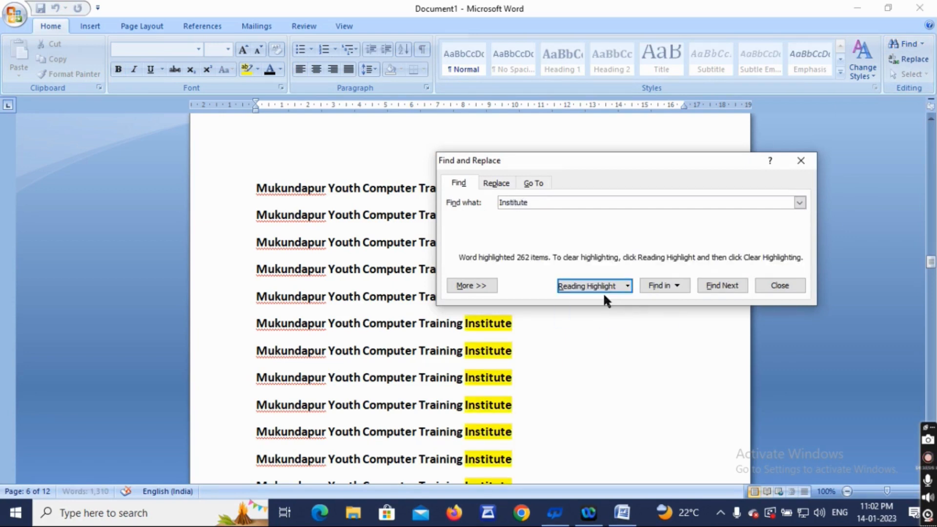
Step: Replace all occurrences of "Institute" with "Centre" throughout the document and check the replaced lines
left_click(496, 183)
left_click_drag(528, 243, 466, 244)
type("Centre")
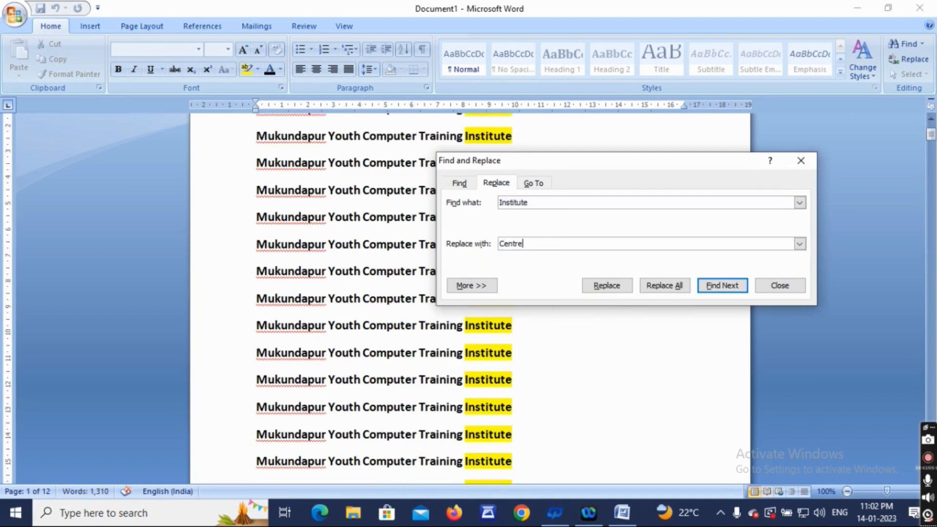
left_click(669, 284)
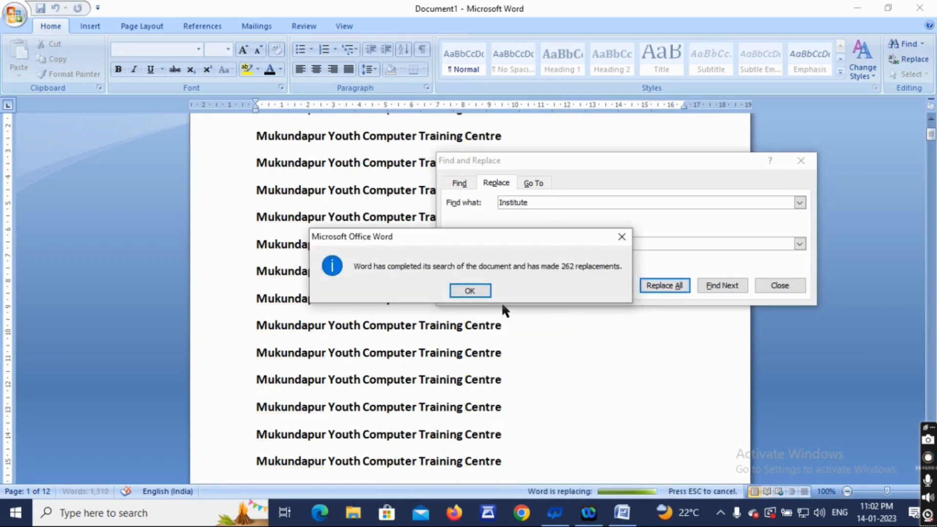
left_click(470, 291)
left_click(786, 288)
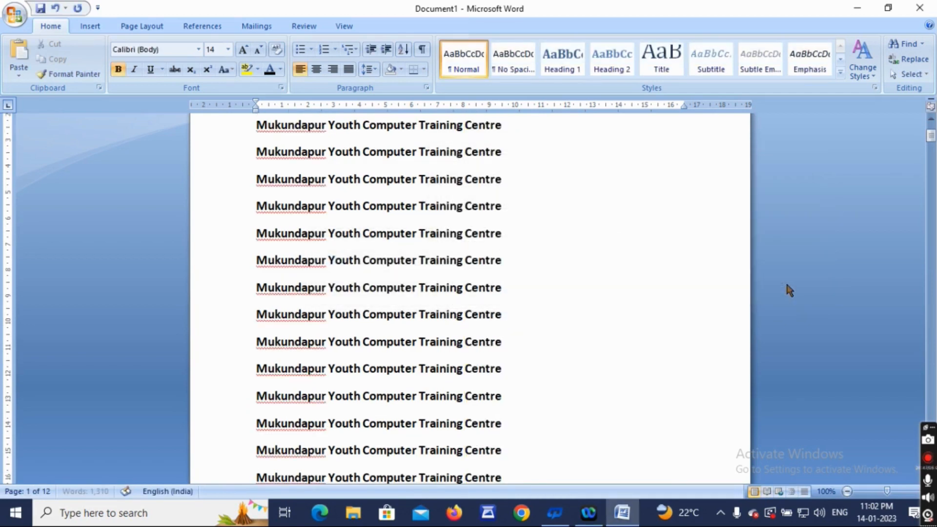
scroll(596, 278, "up", 2)
scroll(597, 282, "down", 8)
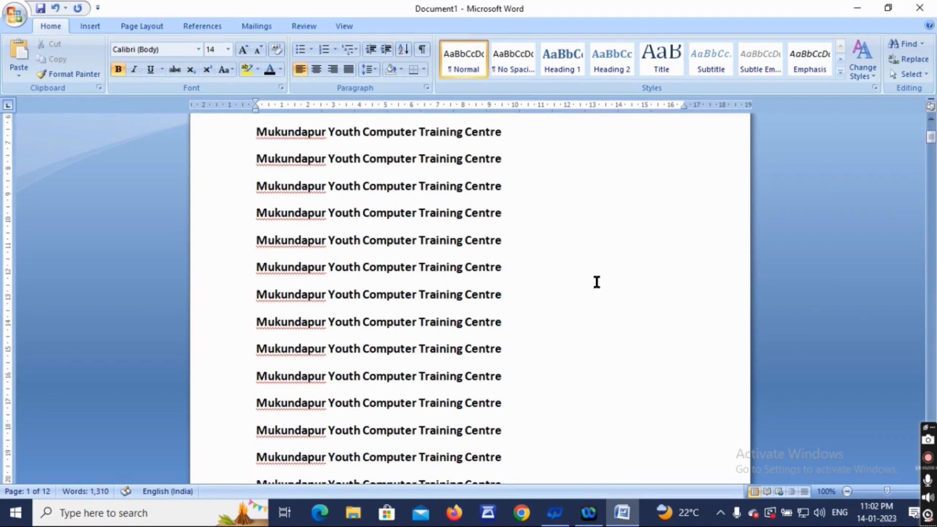
scroll(597, 282, "down", 8)
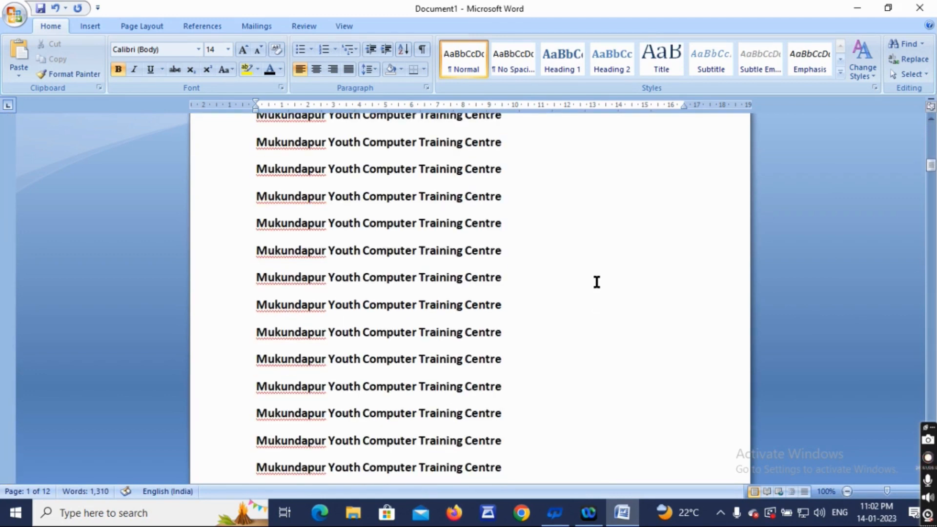